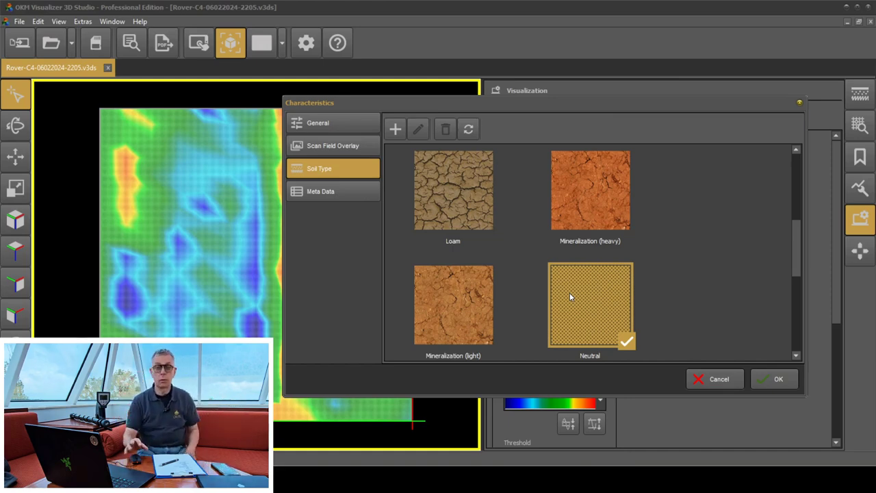
mouse_move(798, 239)
left_mouse_down()
mouse_move(794, 254)
mouse_move(782, 234)
left_mouse_up()
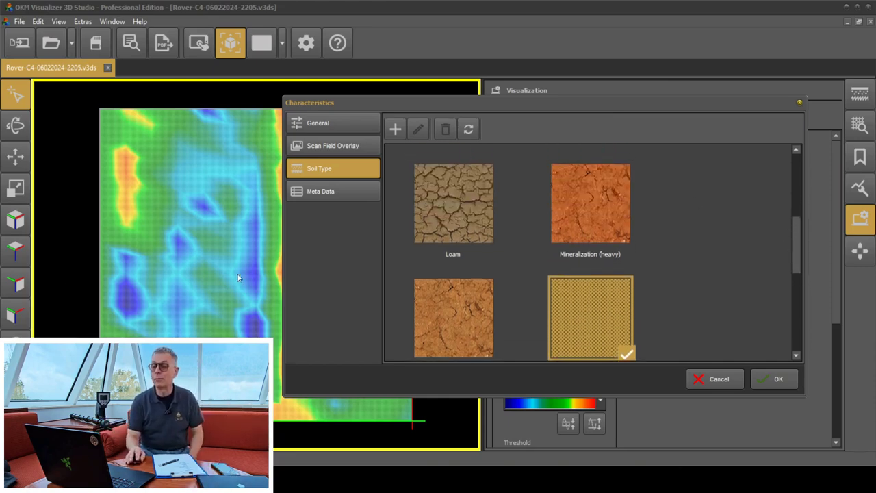
left_click(340, 192)
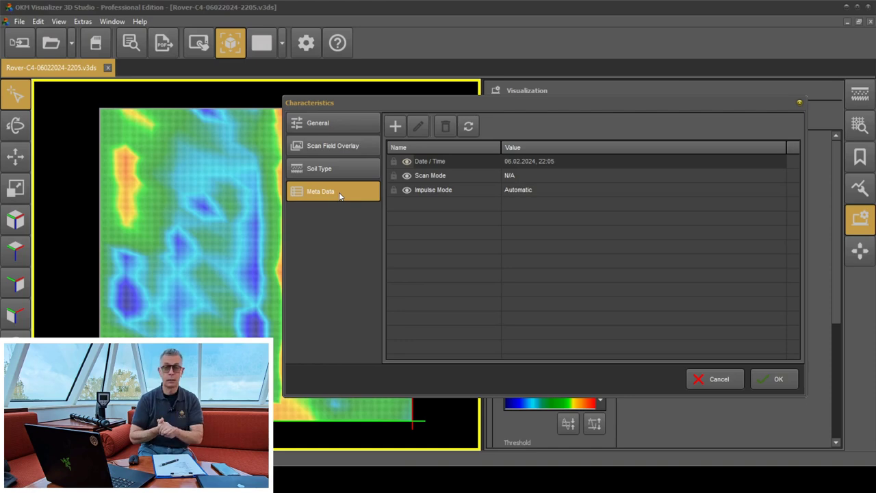
left_click(330, 125)
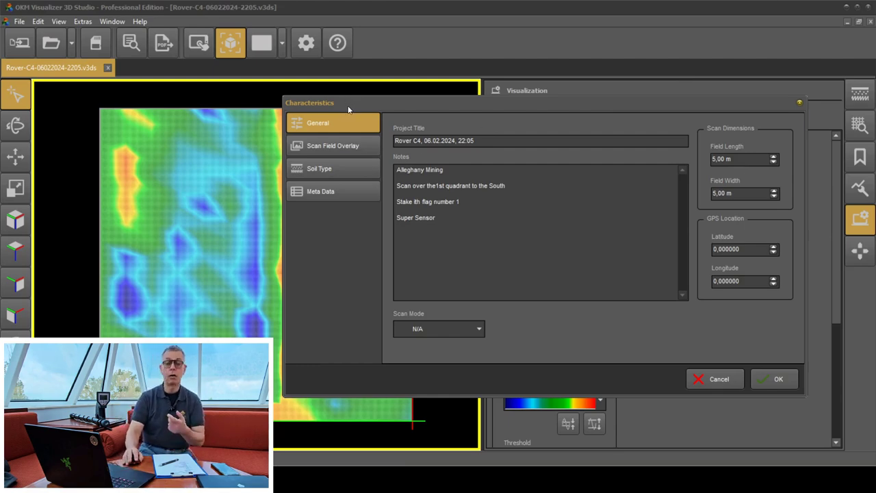
Add a meta data entry named Weather with the value "Sunny and cool" to the scan's characteristics, shown in the PDF report.
left_click(327, 192)
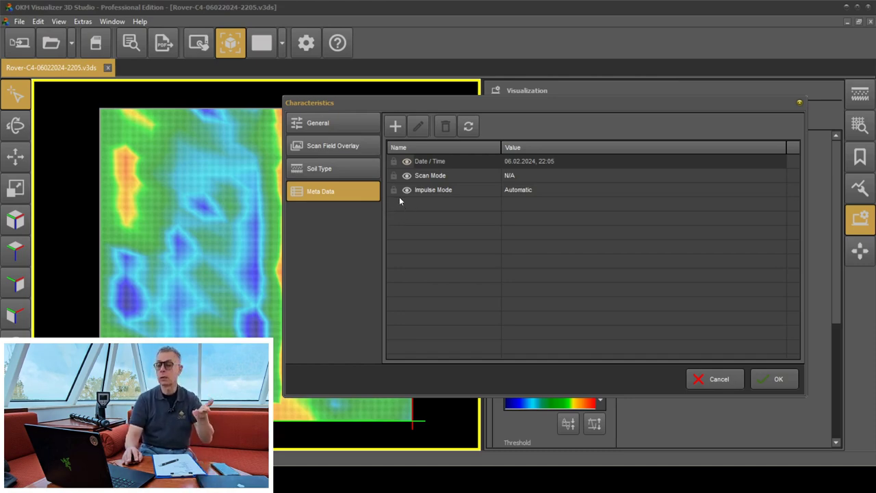
left_click(396, 127)
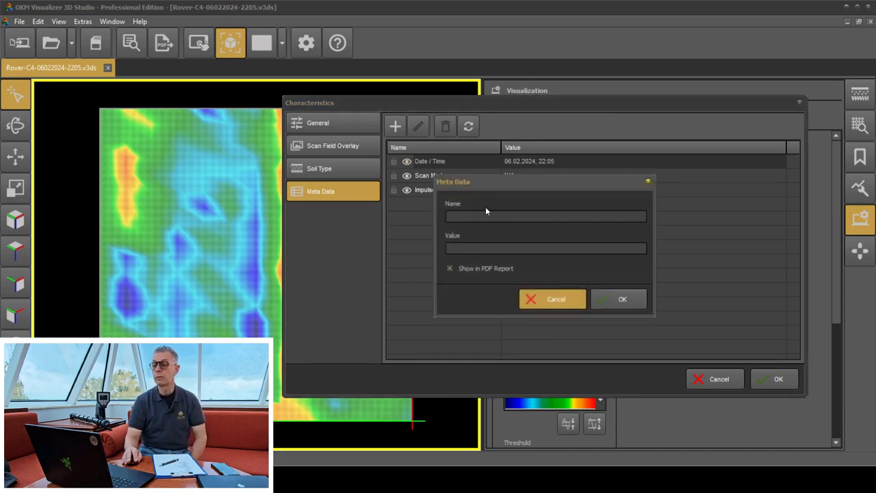
left_click(483, 216)
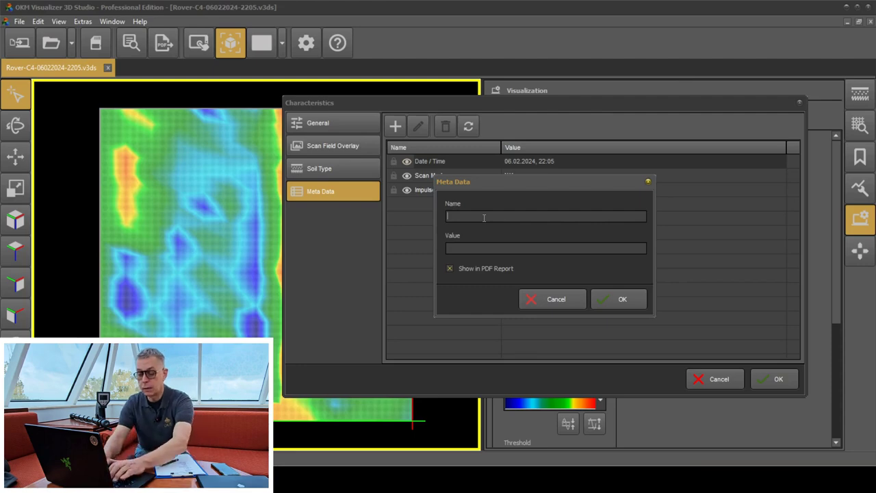
type("Weather")
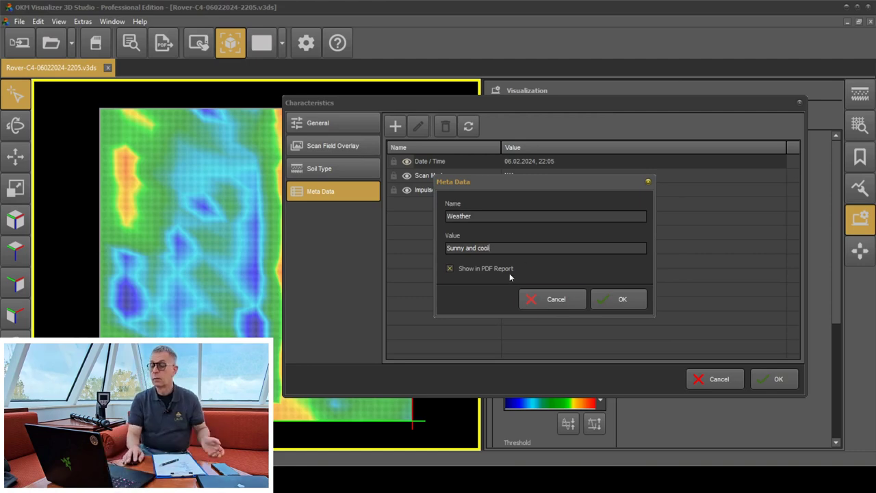
left_click(607, 299)
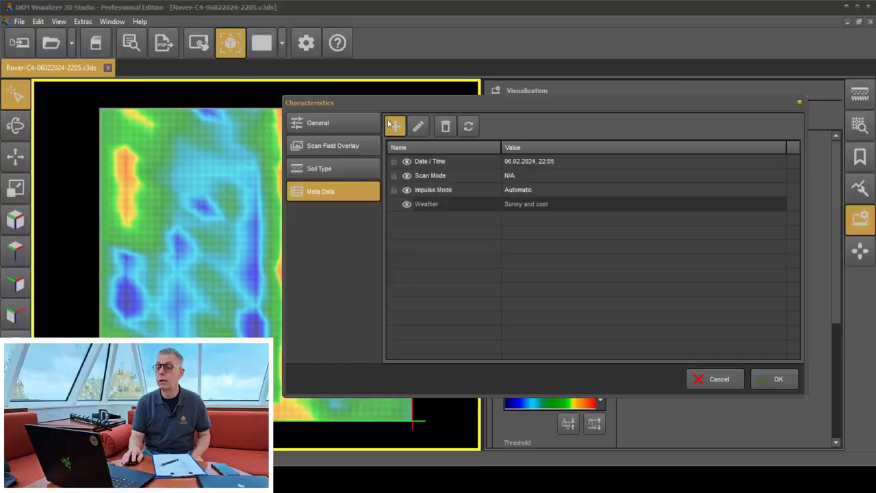
Add a meta data entry named Surface Debris with the value "Free from metal fragments" and save the characteristics.
left_click(393, 126)
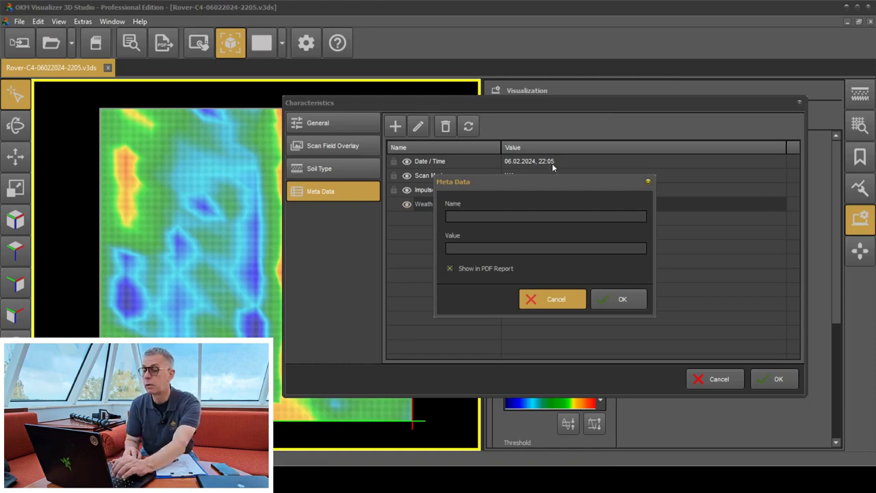
left_click(550, 216)
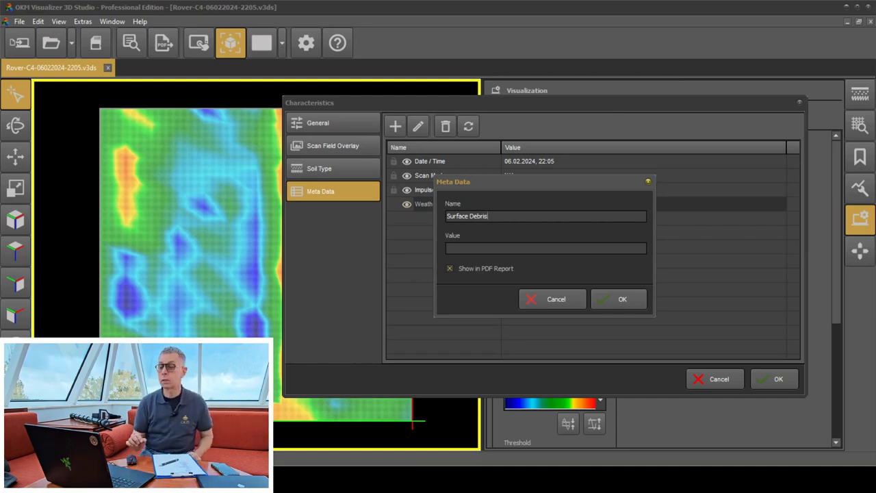
left_click(468, 247)
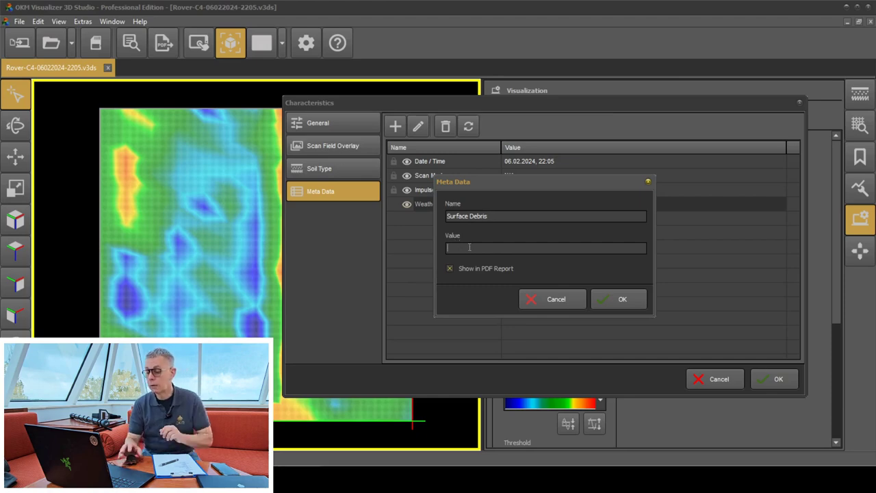
type("Free frommeta")
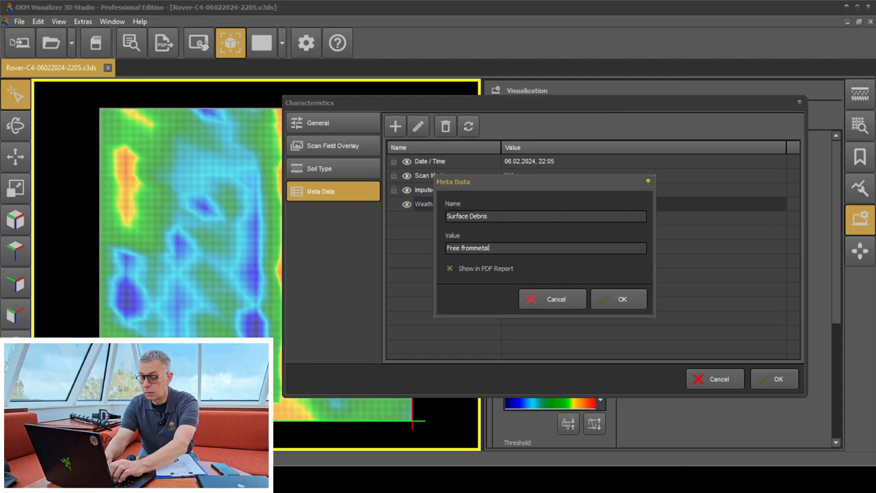
type("l")
key("BackSpace")
key("BackSpace")
key("BackSpace")
key("BackSpace")
key("BackSpace")
key("BackSpace")
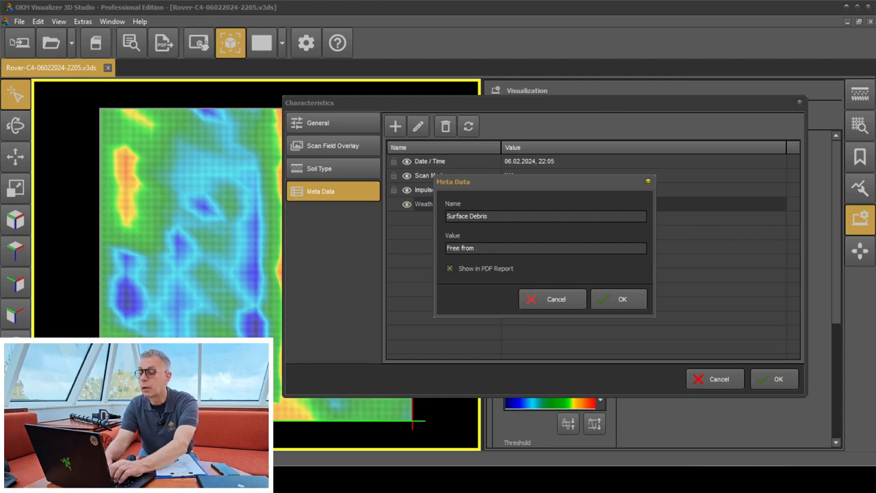
type("met")
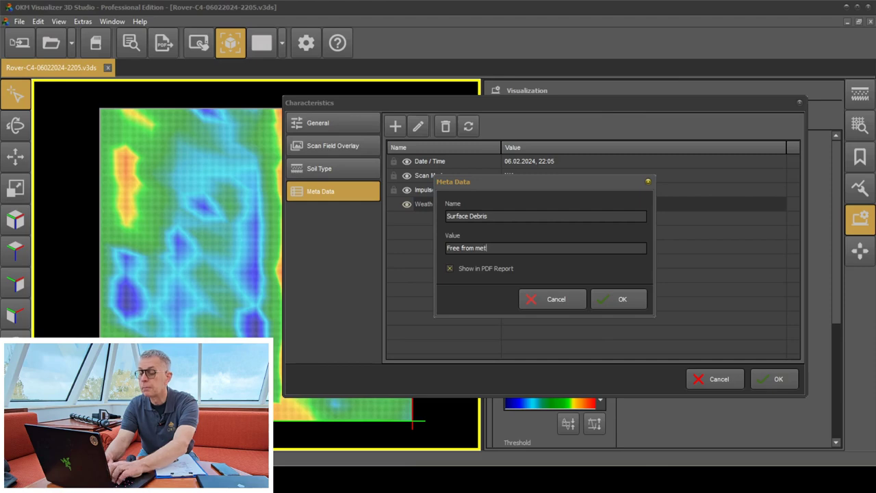
type("al frag")
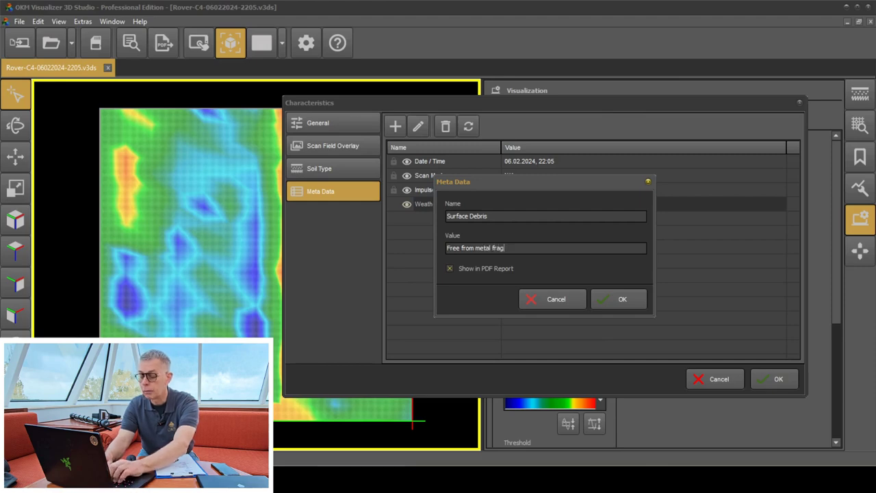
type("ments")
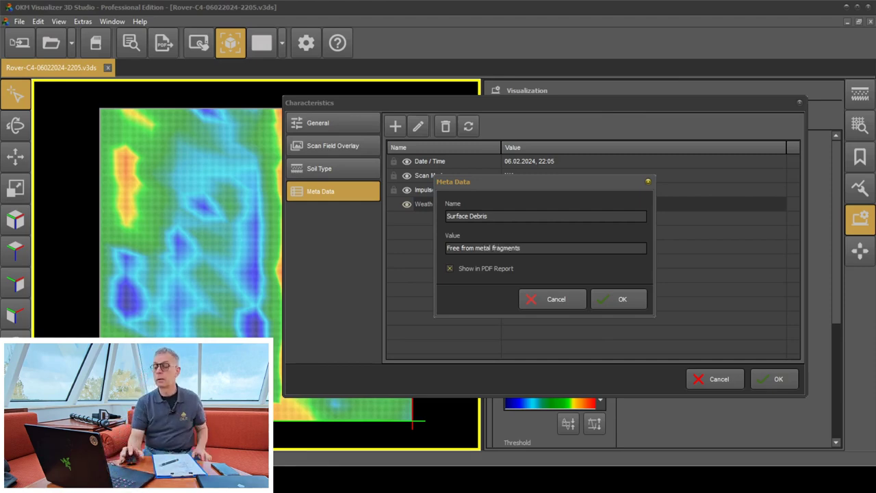
left_click(609, 298)
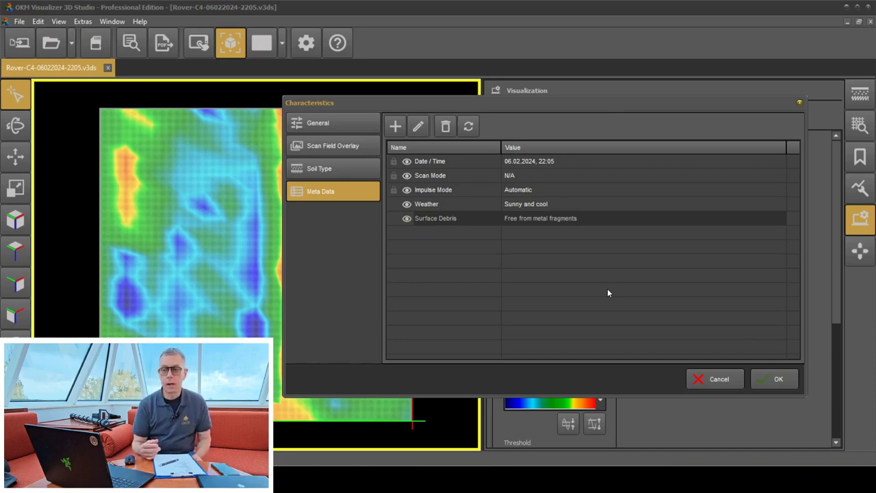
left_click(771, 378)
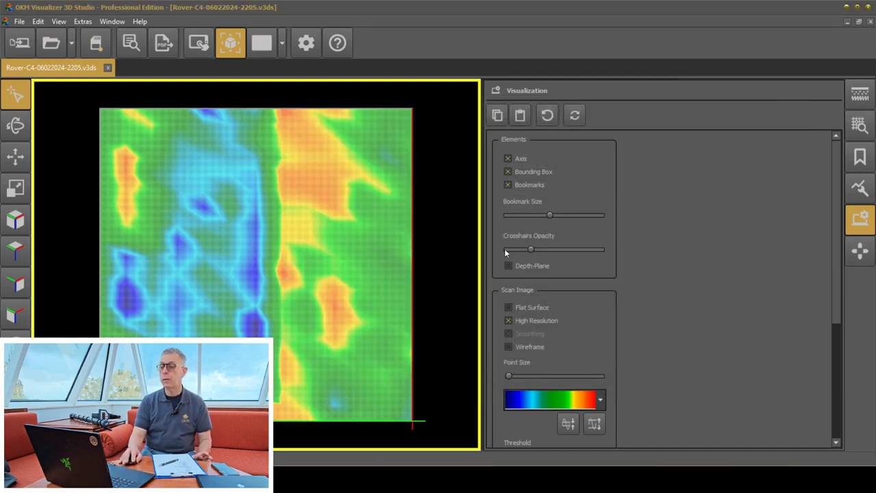
Widen the scan display and examine the scan from different standard views, including side and top, finishing in the top view.
left_click_drag(483, 253, 653, 276)
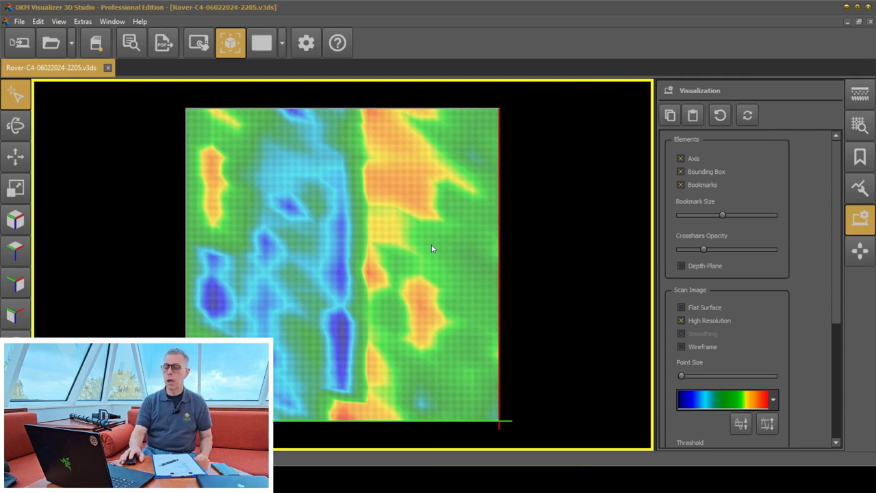
left_click(13, 251)
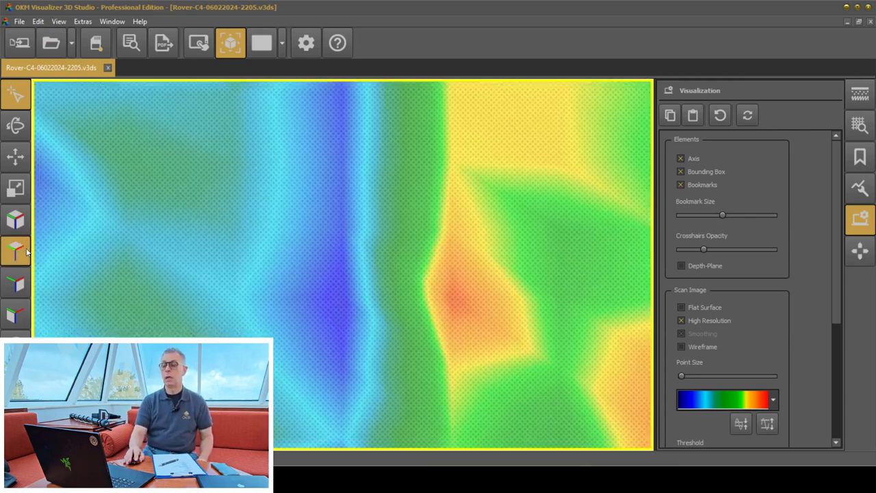
left_click(13, 284)
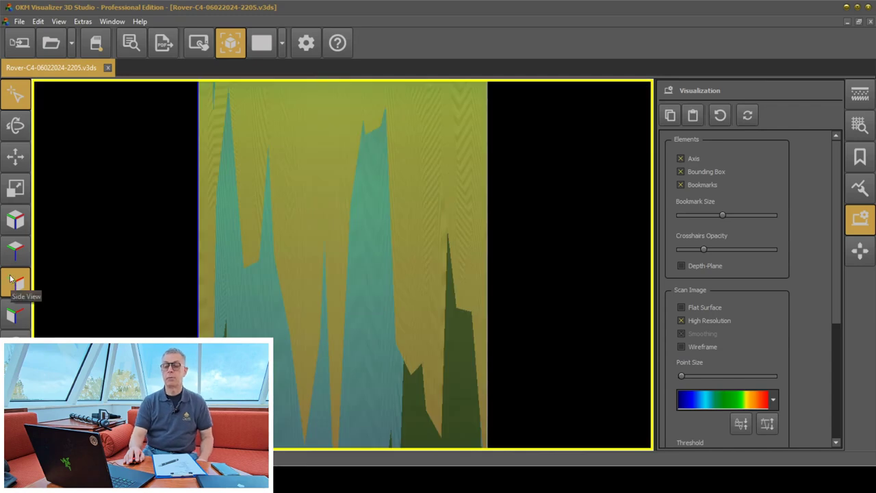
left_click(22, 220)
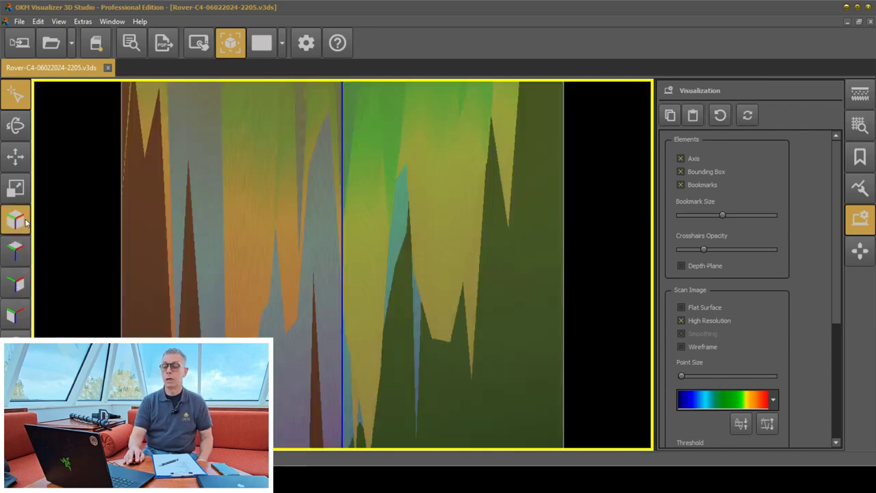
left_click(14, 314)
scroll(201, 220, "up", 3)
scroll(201, 254, "down", 6)
scroll(201, 255, "down", 3)
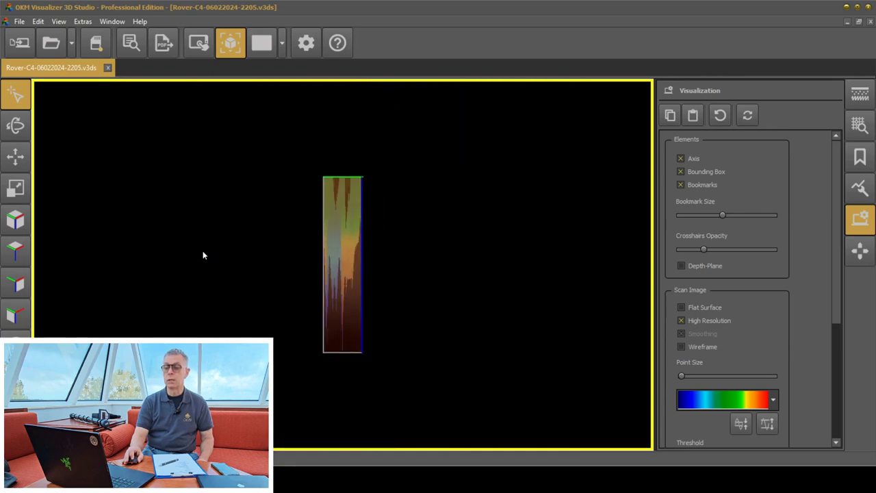
scroll(203, 254, "up", 1)
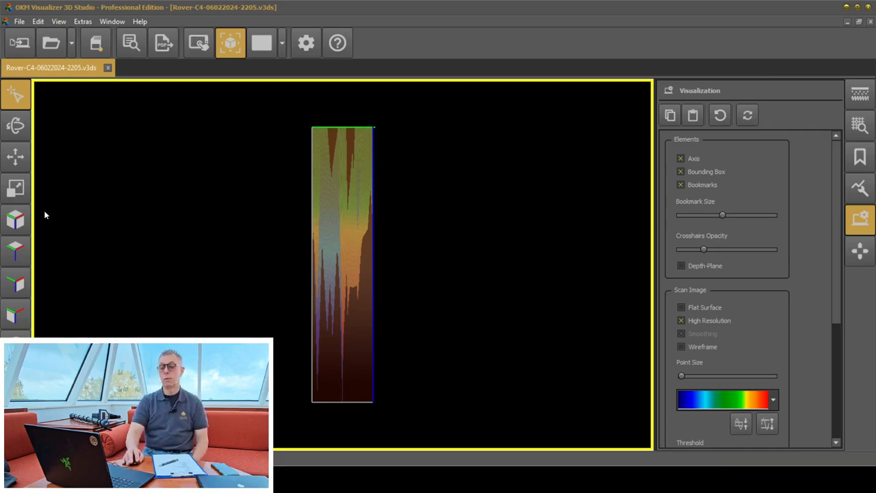
left_click(18, 248)
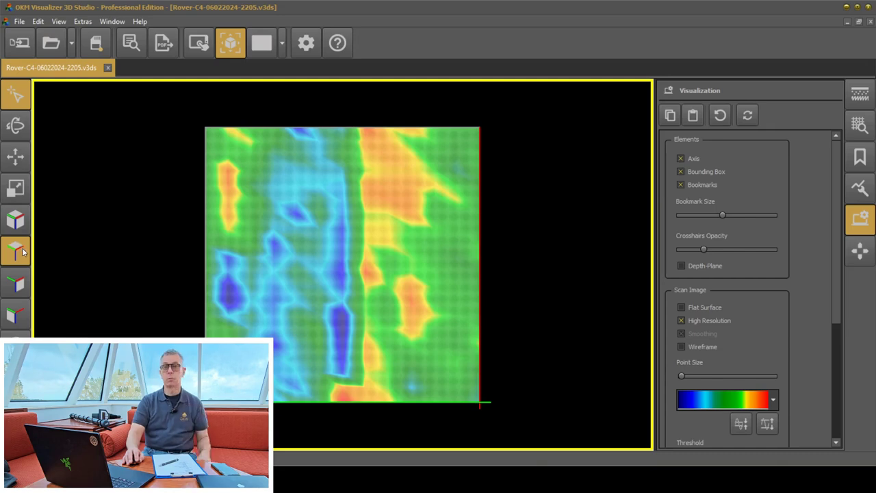
scroll(102, 200, "up", 1)
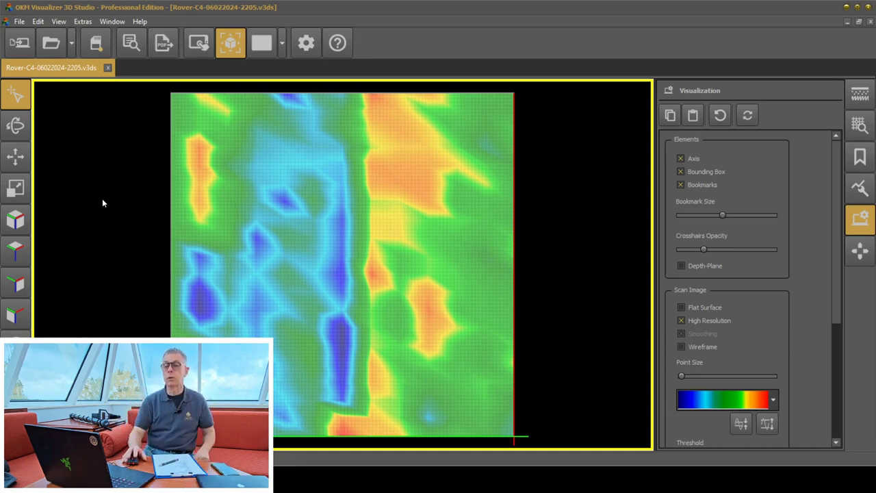
Cascade the open scan window.
left_click(14, 186)
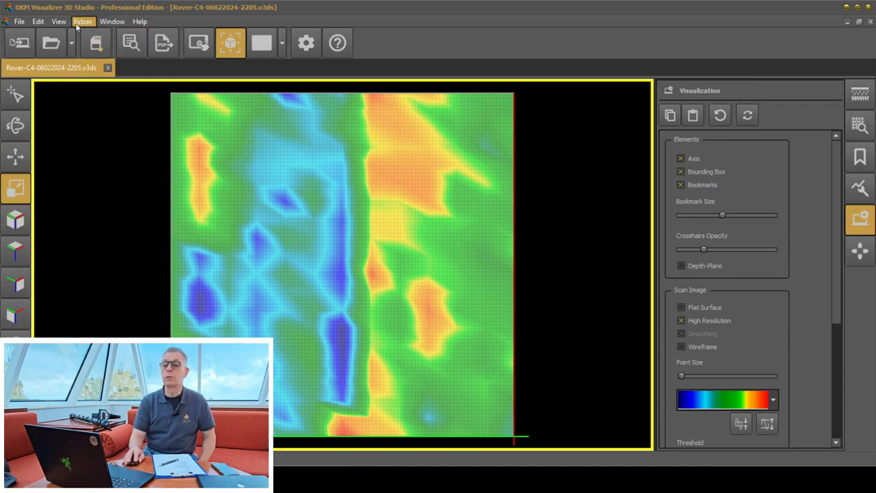
left_click(109, 21)
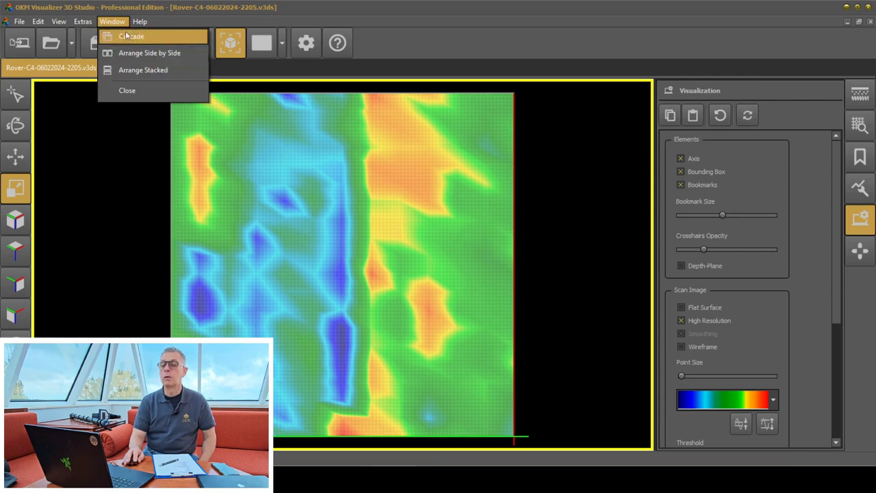
left_click(126, 37)
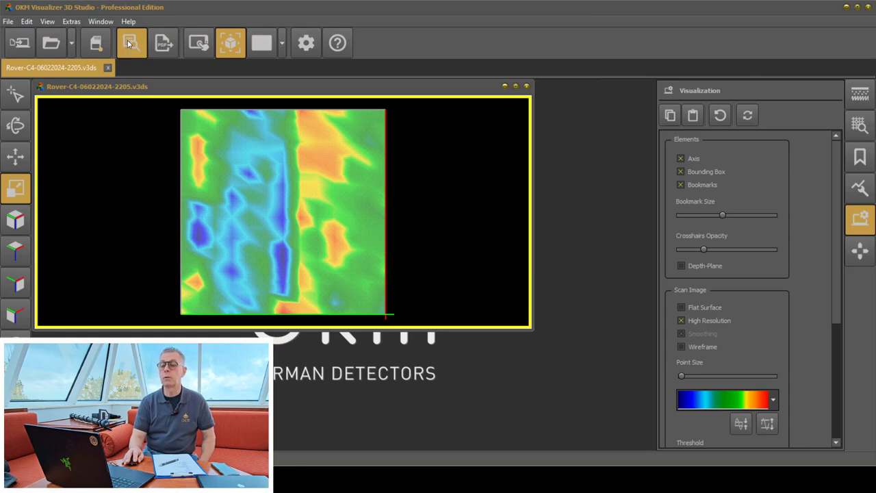
left_click(128, 44)
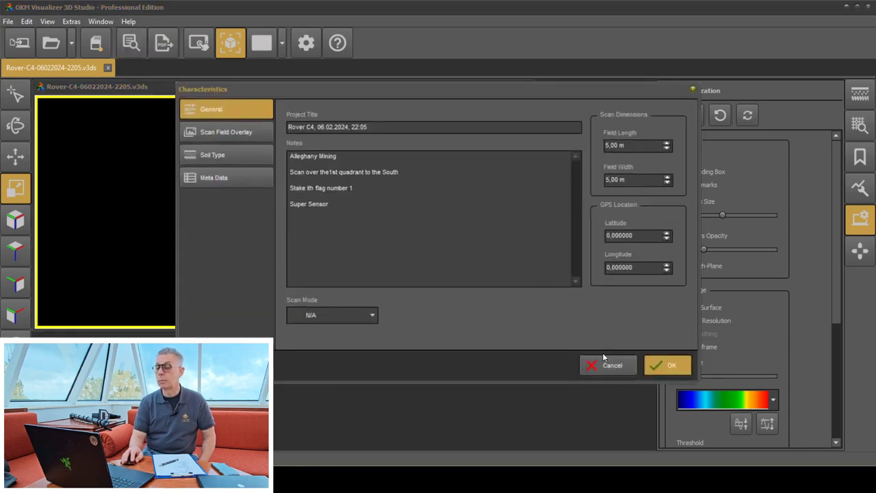
left_click(608, 364)
Arrange the scan window side by side and switch its layout to Default View with one large and three small views.
left_click(100, 21)
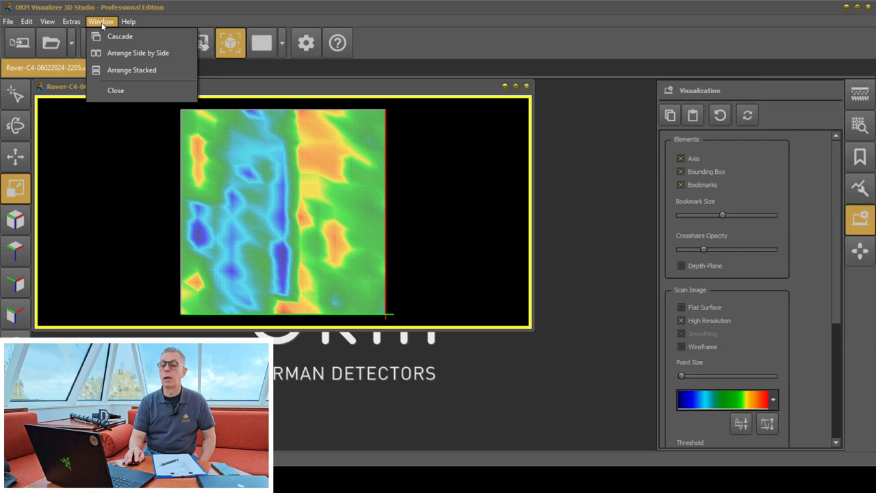
left_click(121, 53)
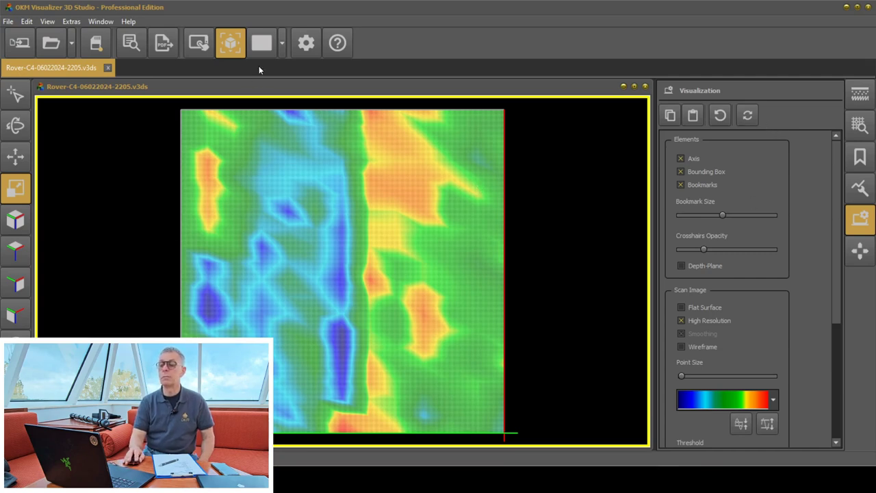
left_click(282, 43)
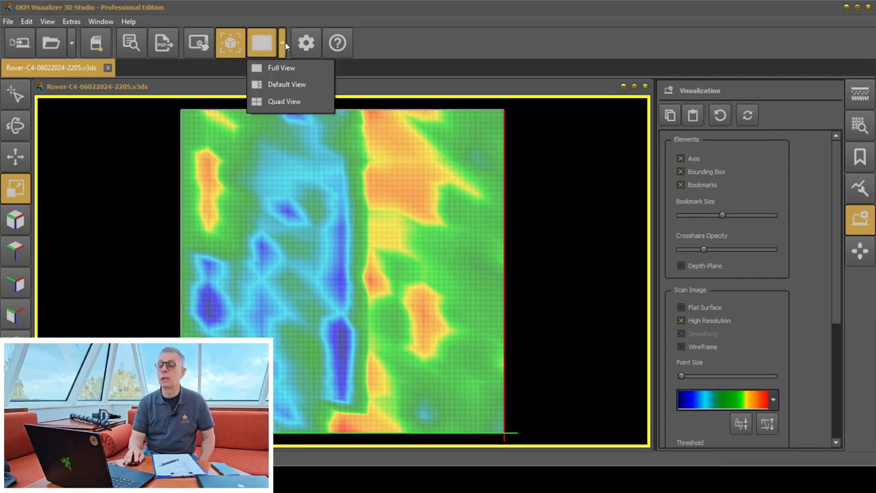
left_click(284, 102)
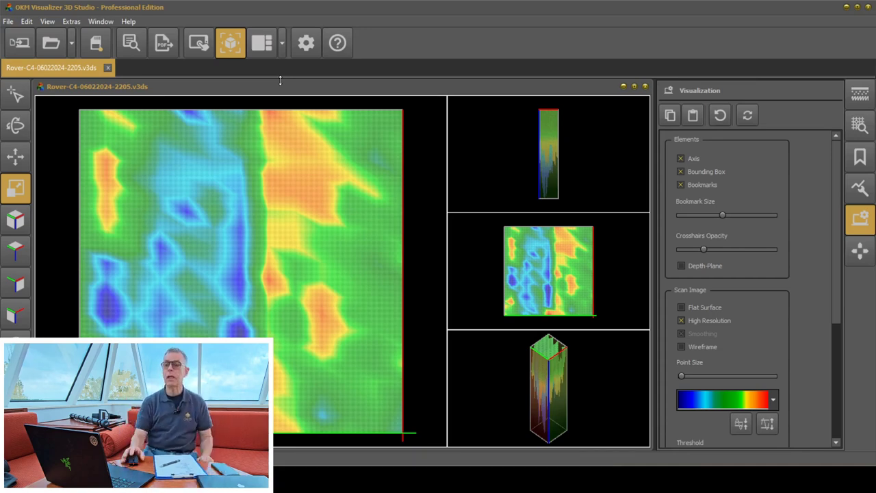
Export the scan as Rover-C4-06022024-2205.pdf with the scan image, characteristics, soil type, bookmarks and meta data embedded.
left_click(164, 47)
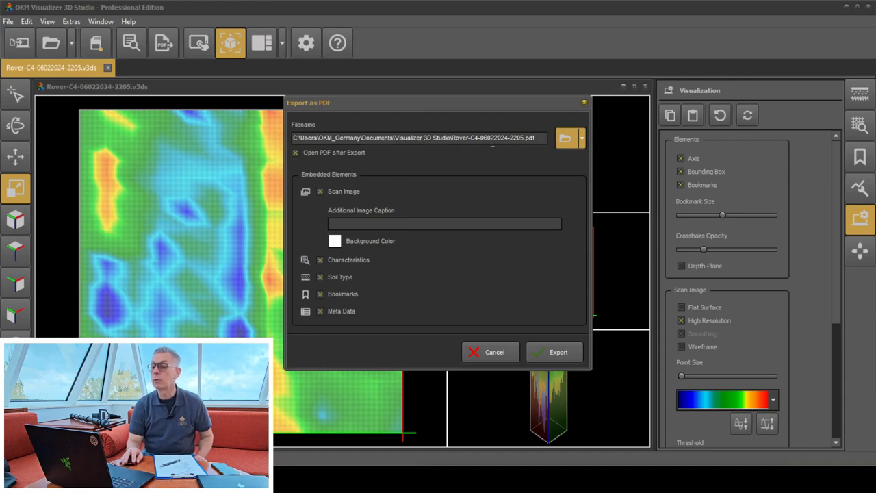
left_click(565, 139)
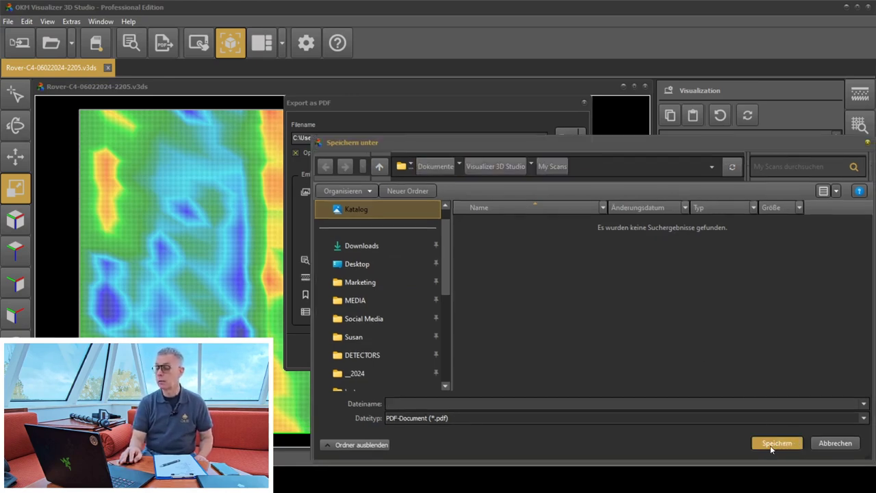
left_click(773, 444)
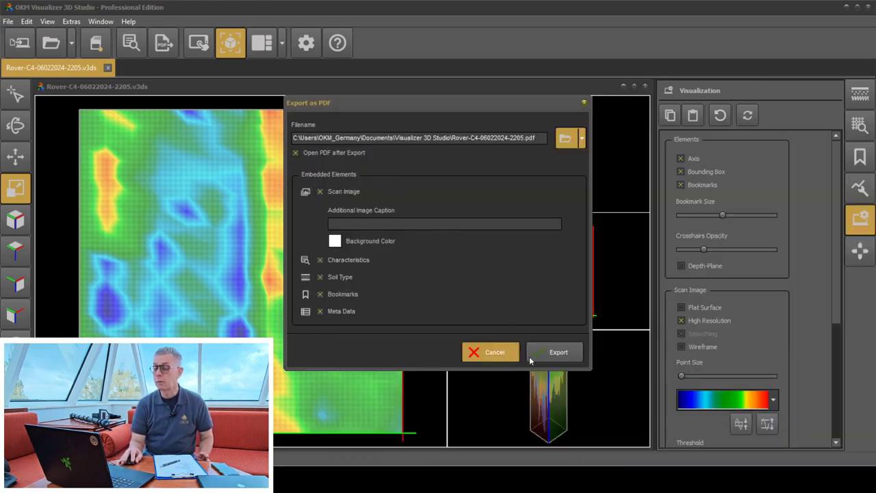
left_click(558, 353)
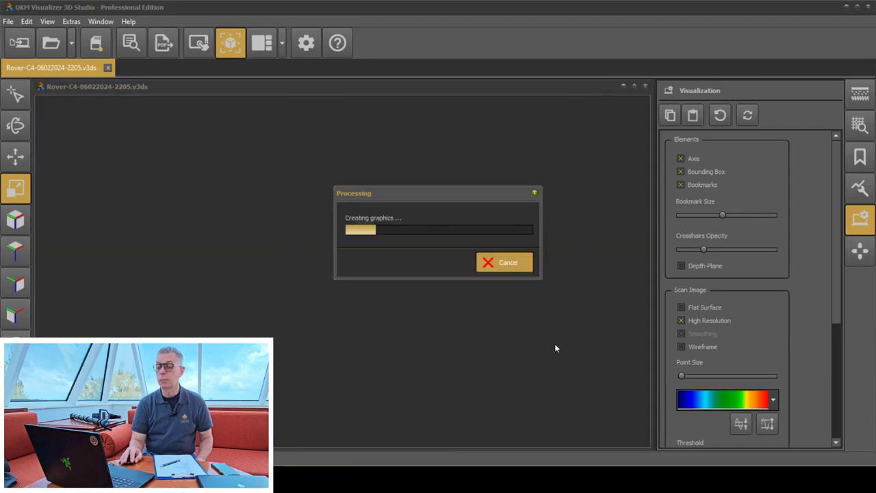